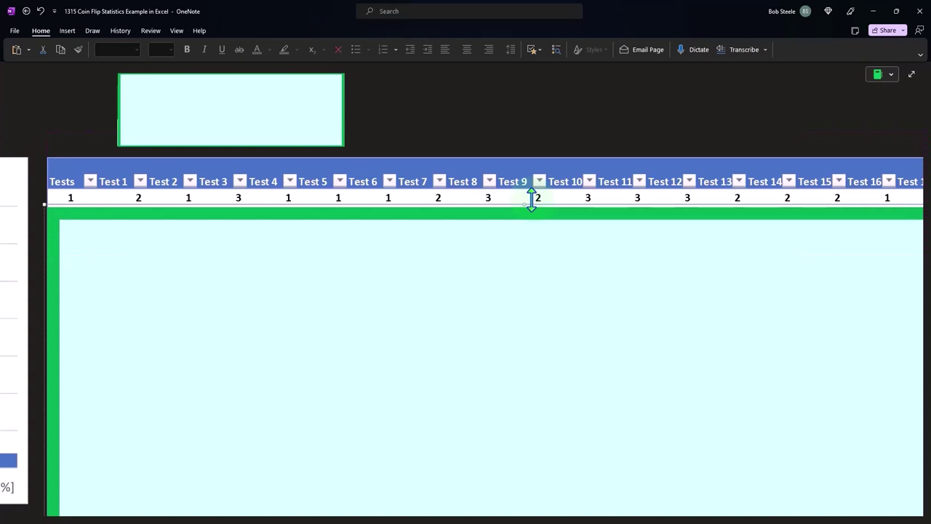
# Uncover the RANDBETWEEN(1,3) formula and browse the table across to the Test 100 columns
pyautogui.click(325, 122)
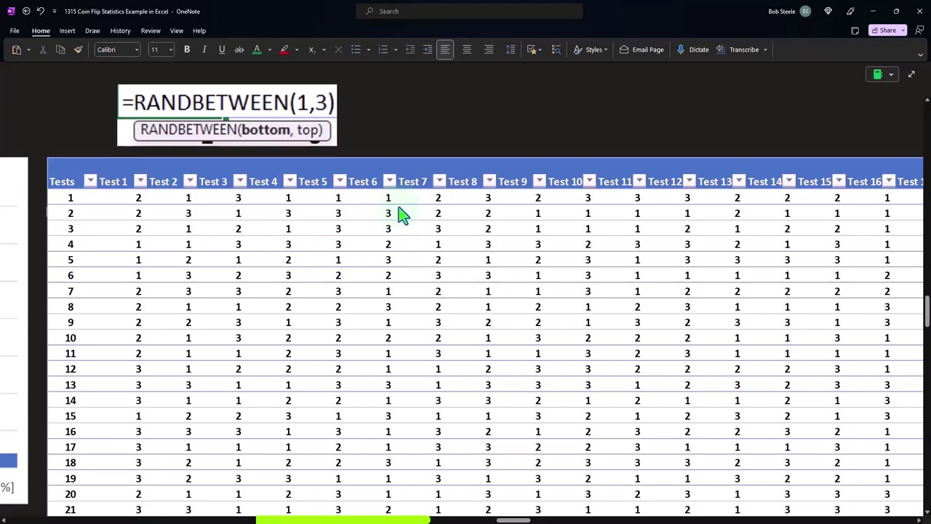
pyautogui.scroll(-15, 403, 212)
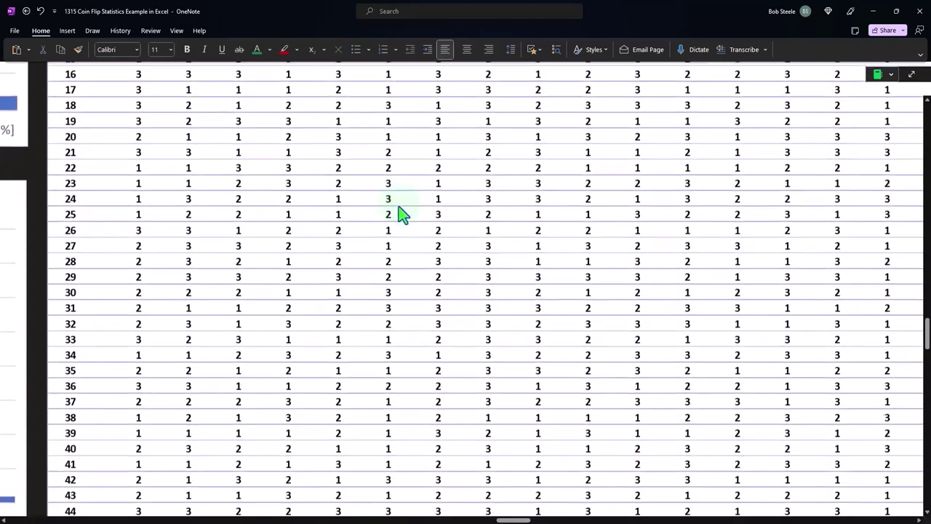
pyautogui.scroll(18, 403, 213)
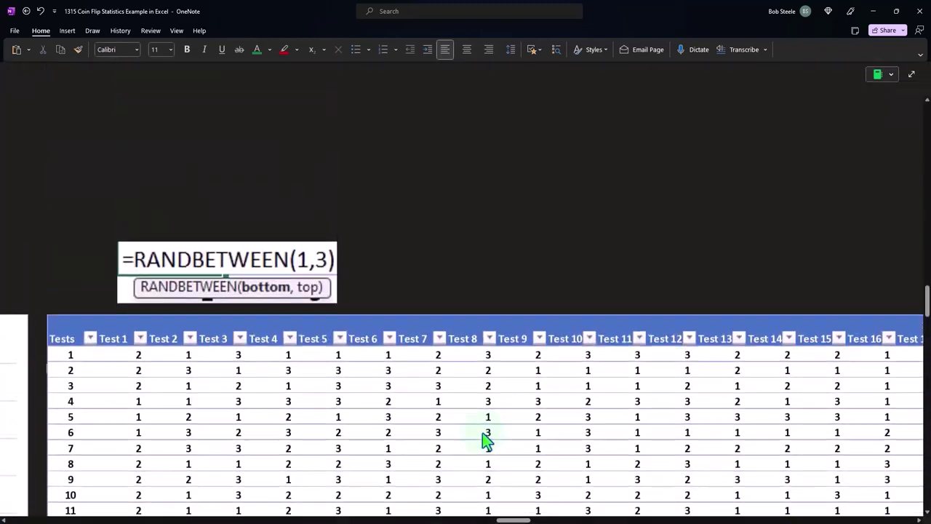
pyautogui.moveTo(514, 519); pyautogui.dragTo(693, 520)
# Scroll to row 74, showing the Heads, Tails, Totals and percentage rows using COUNTIF(RJ2:RJ75,1)
pyautogui.scroll(-1, 658, 345)
pyautogui.scroll(-1, 659, 346)
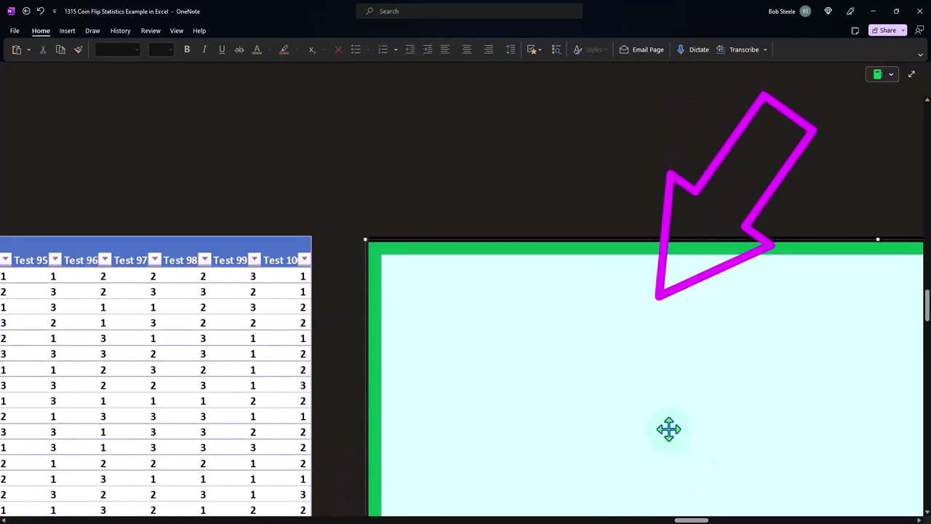
pyautogui.scroll(-15, 684, 473)
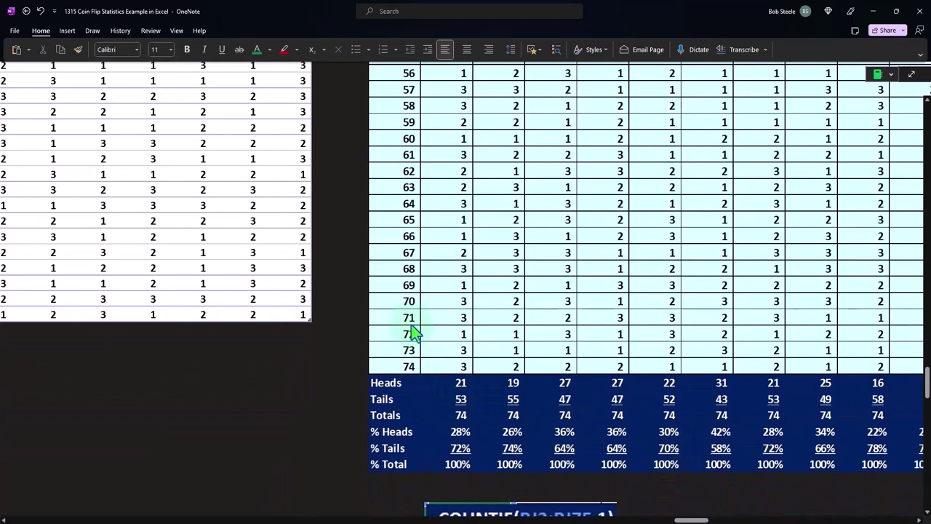
pyautogui.moveTo(691, 519); pyautogui.dragTo(702, 519)
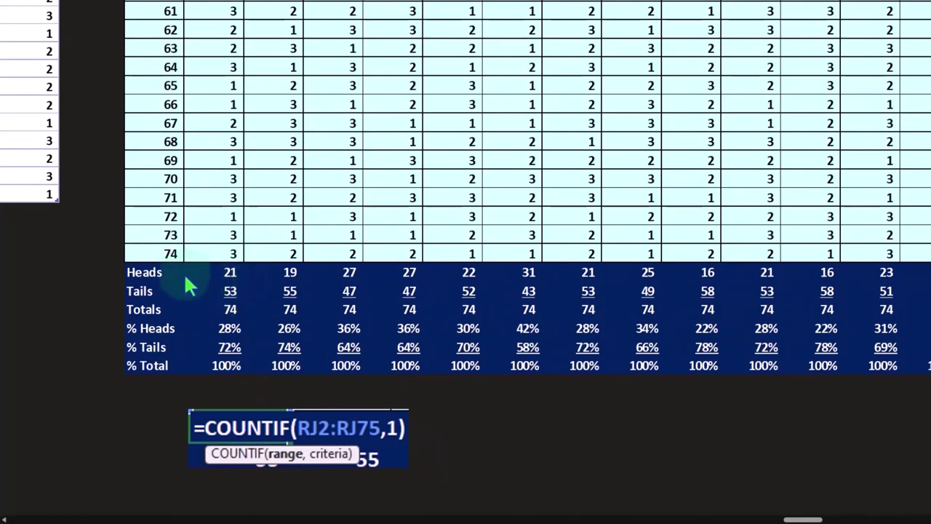
pyautogui.scroll(13, 40, 268)
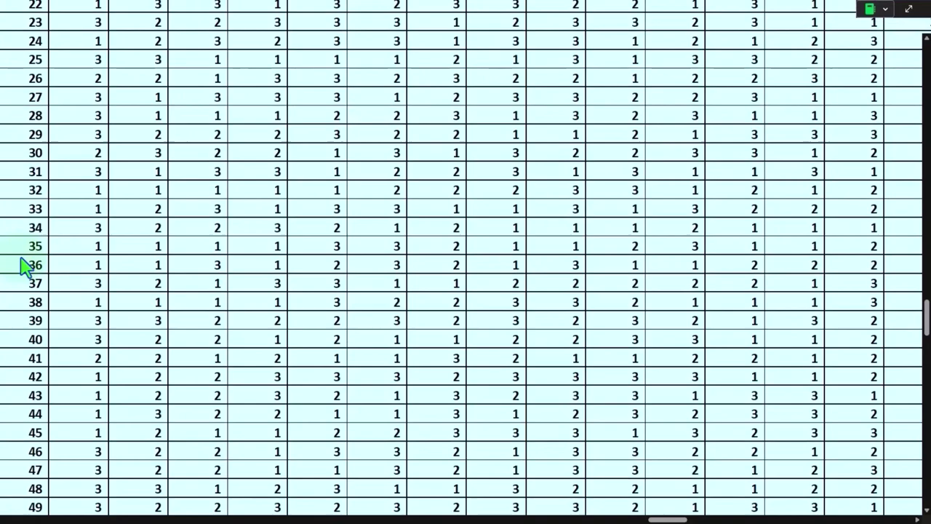
pyautogui.scroll(9, 22, 264)
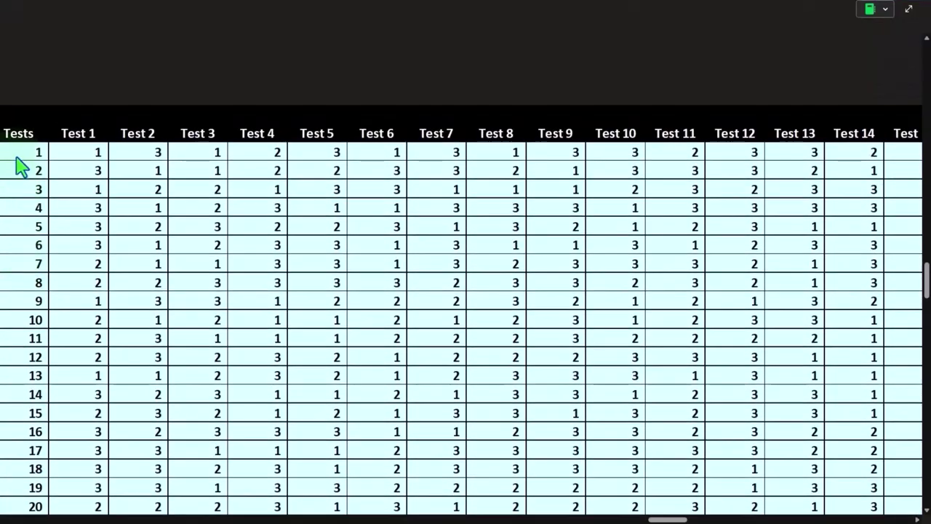
pyautogui.scroll(-6, 20, 166)
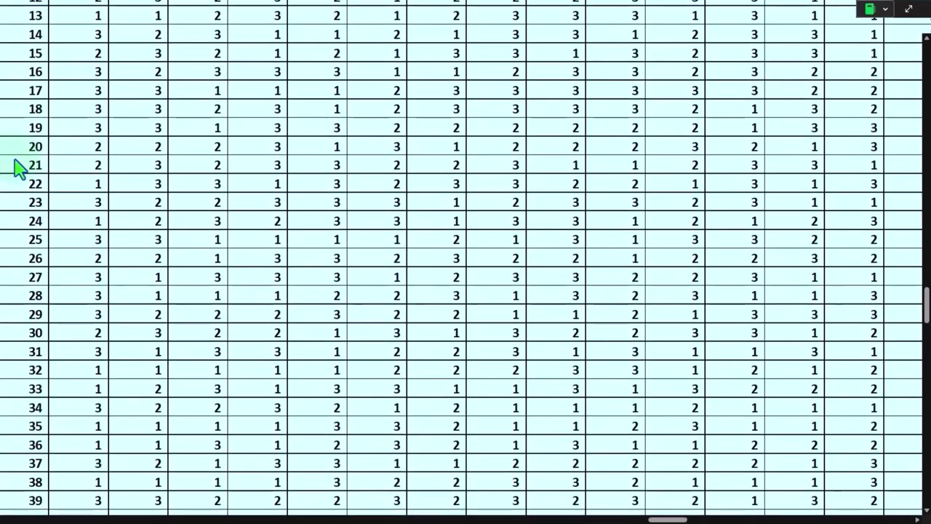
pyautogui.scroll(-6, 20, 166)
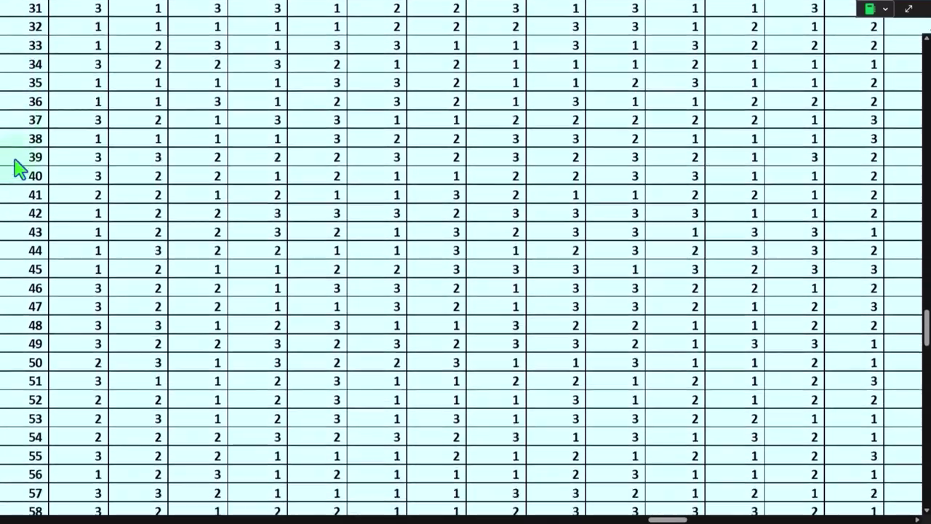
pyautogui.scroll(2, 20, 166)
pyautogui.scroll(-6, 21, 166)
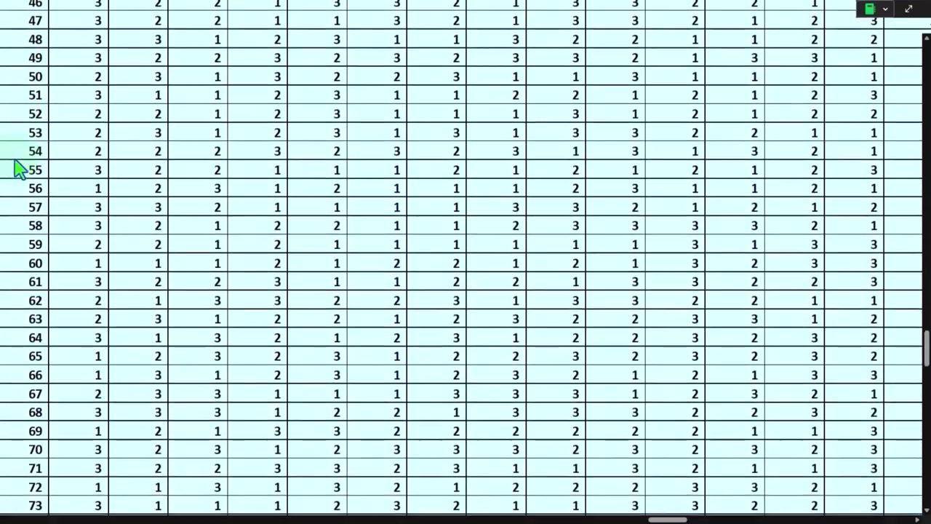
pyautogui.scroll(-5, 20, 166)
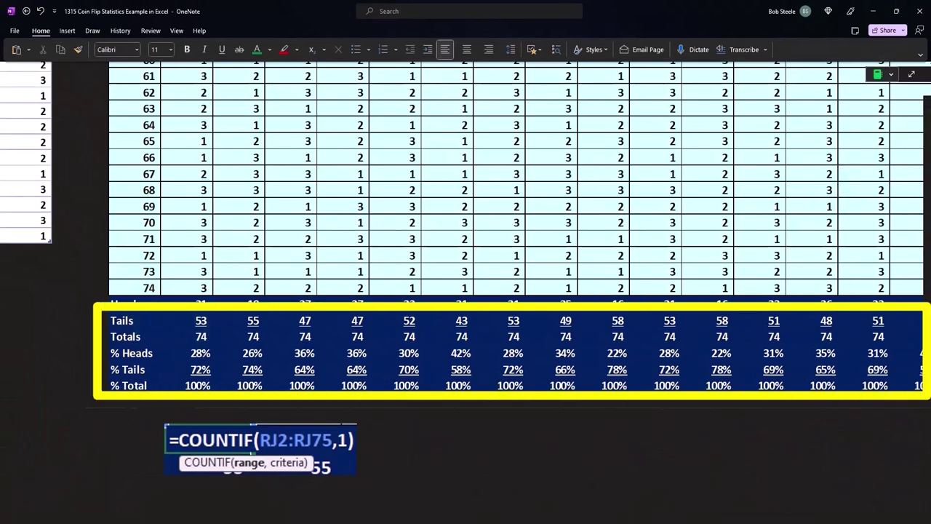
# In Calculator, compute 74 − 21 to get 53 tails
pyautogui.moveTo(764, 197)
pyautogui.mouseDown()
pyautogui.moveTo(531, 226)
pyautogui.moveTo(302, 232)
pyautogui.mouseUp()
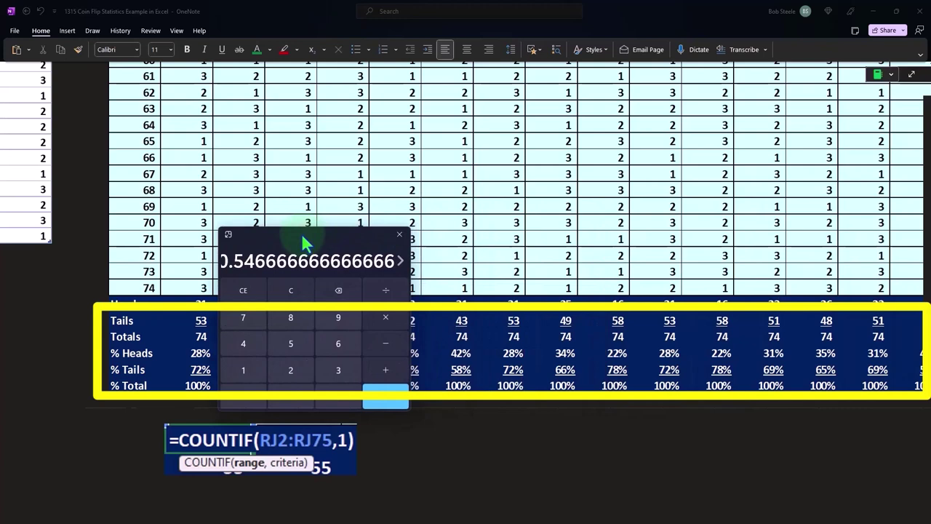
pyautogui.click(289, 297)
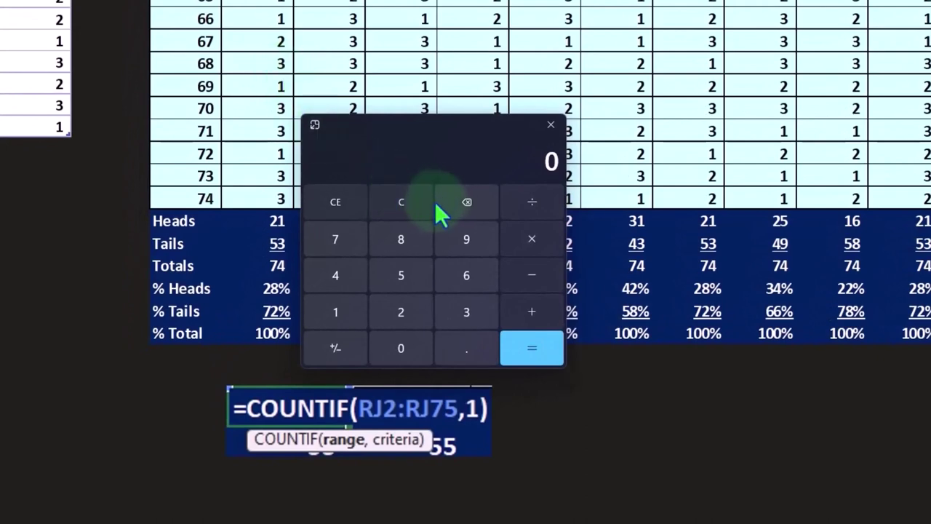
pyautogui.write('74')
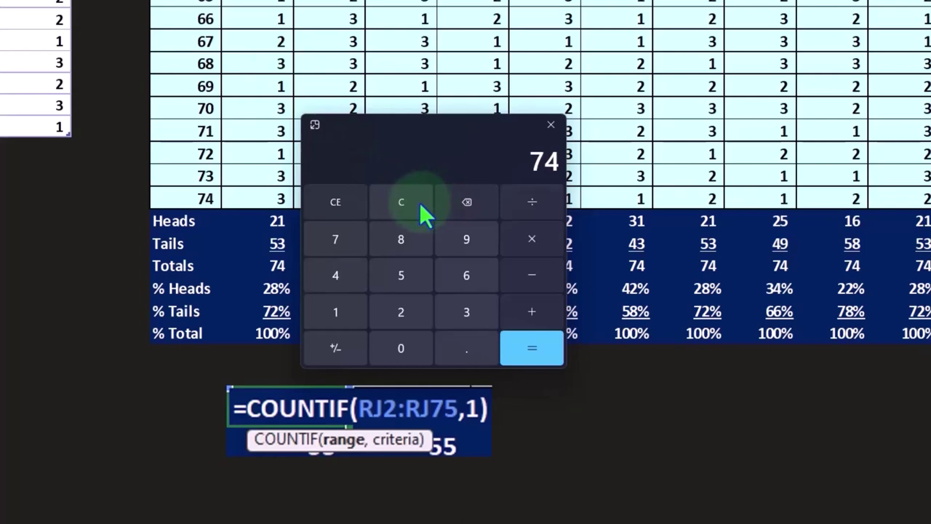
pyautogui.write('-21')
pyautogui.press('Return')
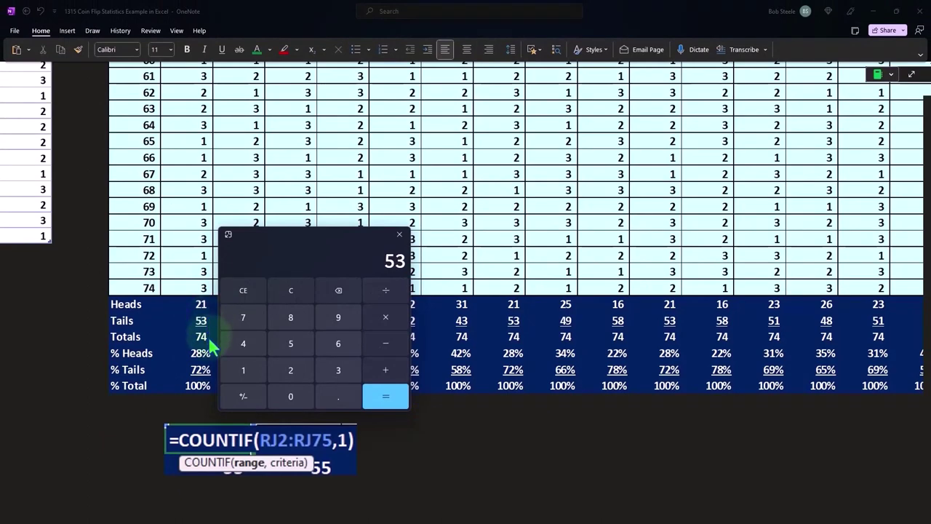
# Compute the shares 21/74 ≈ 0.284 for heads and 53/74 ≈ 0.716 for tails
pyautogui.click(294, 292)
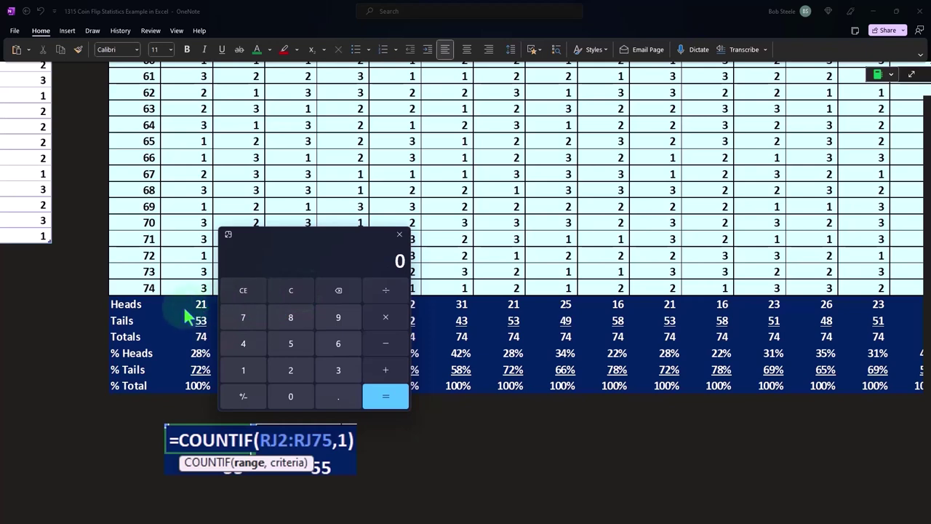
pyautogui.write('21')
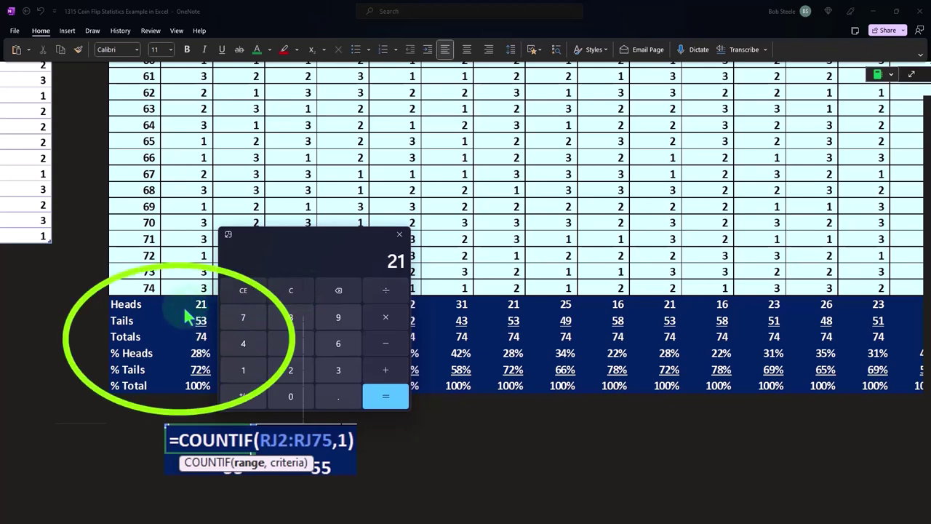
pyautogui.write('/74')
pyautogui.press('Return')
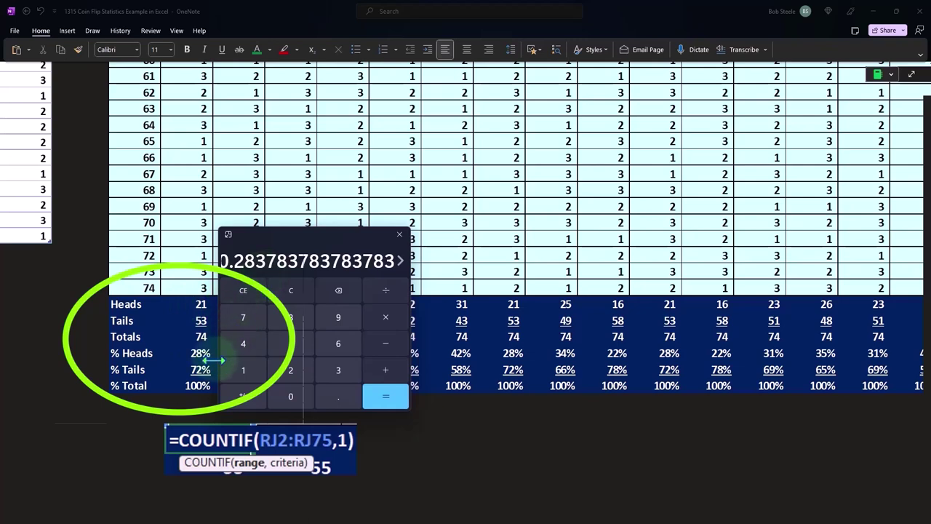
pyautogui.click(291, 293)
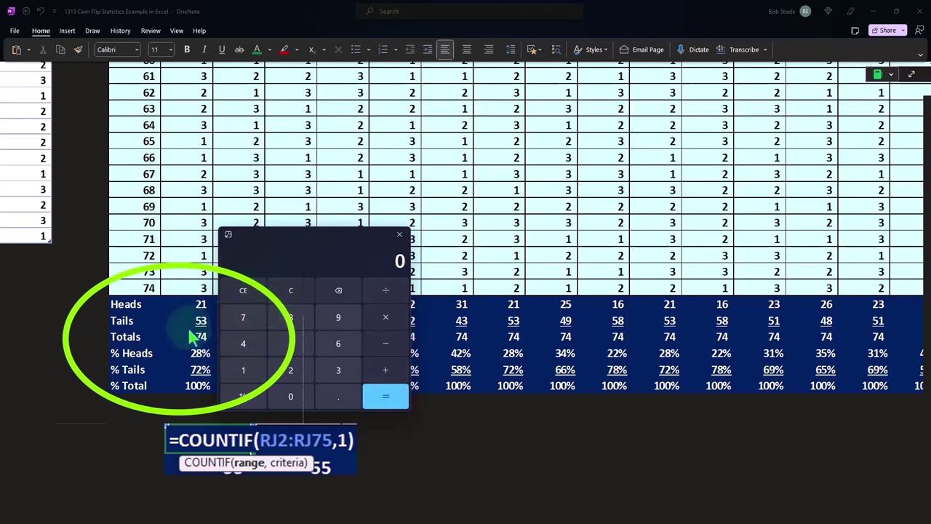
pyautogui.write('53/74')
pyautogui.press('Return')
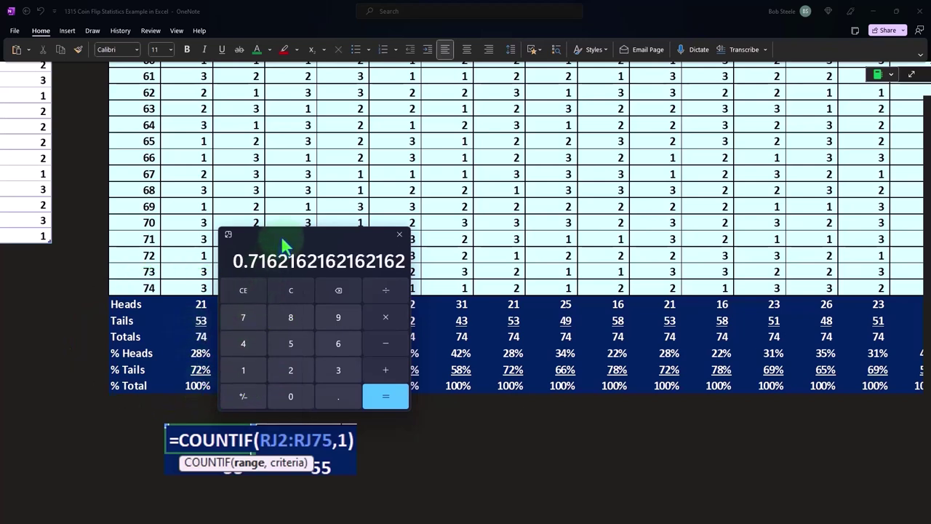
# Move Calculator aside to reveal the COUNTIF formula and return to the OneNote page
pyautogui.moveTo(284, 246); pyautogui.dragTo(241, 382)
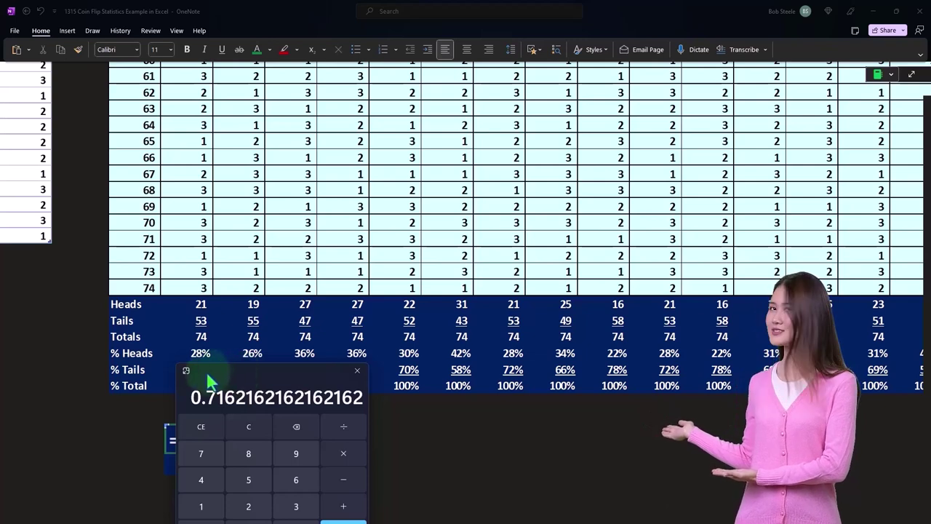
pyautogui.moveTo(208, 383); pyautogui.dragTo(930, 276)
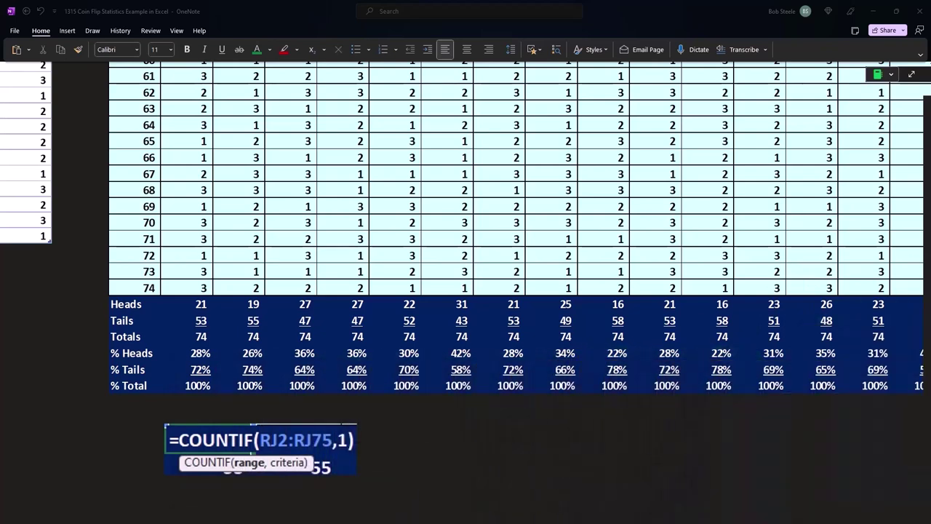
pyautogui.click(142, 442)
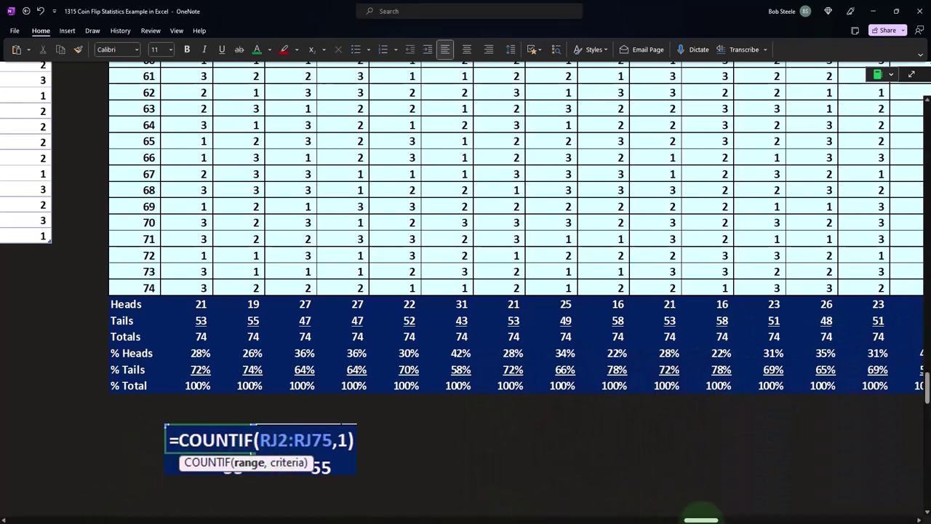
pyautogui.hscroll(5, 466, 218)
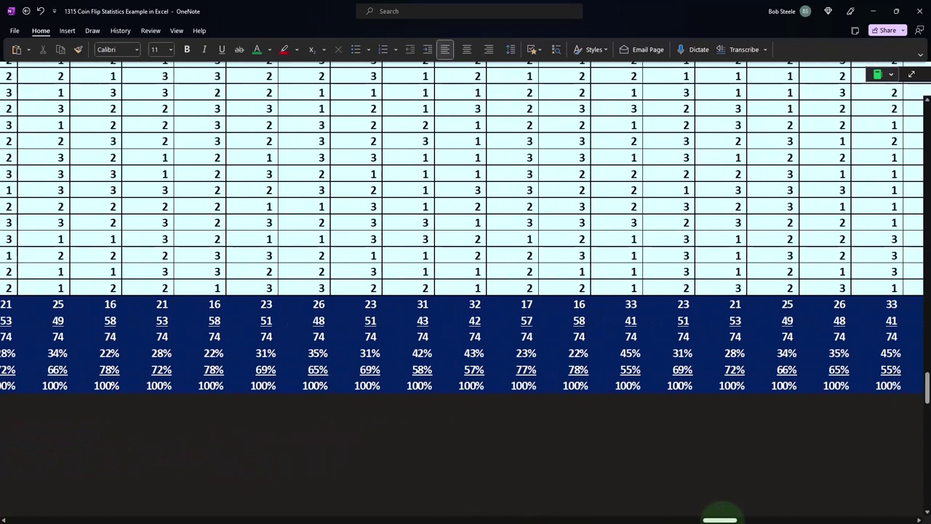
pyautogui.moveTo(726, 518); pyautogui.dragTo(916, 523)
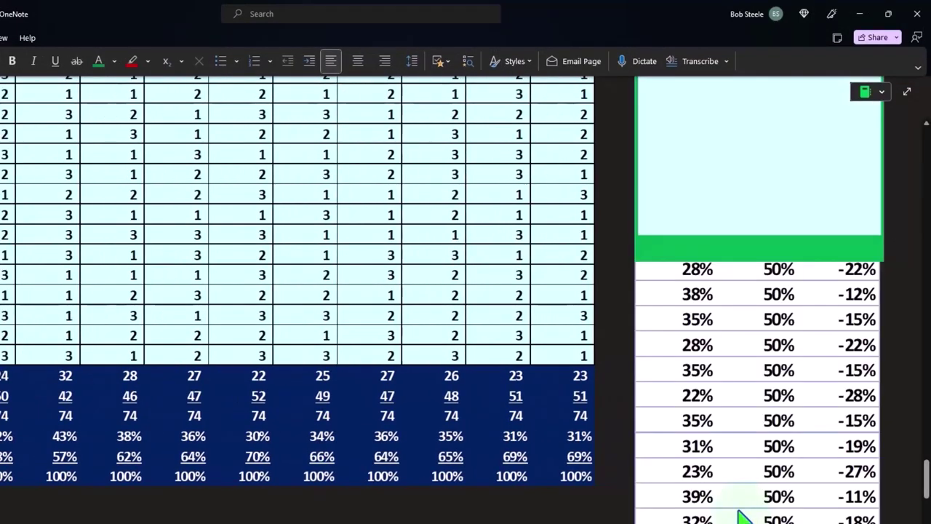
pyautogui.scroll(10, 742, 517)
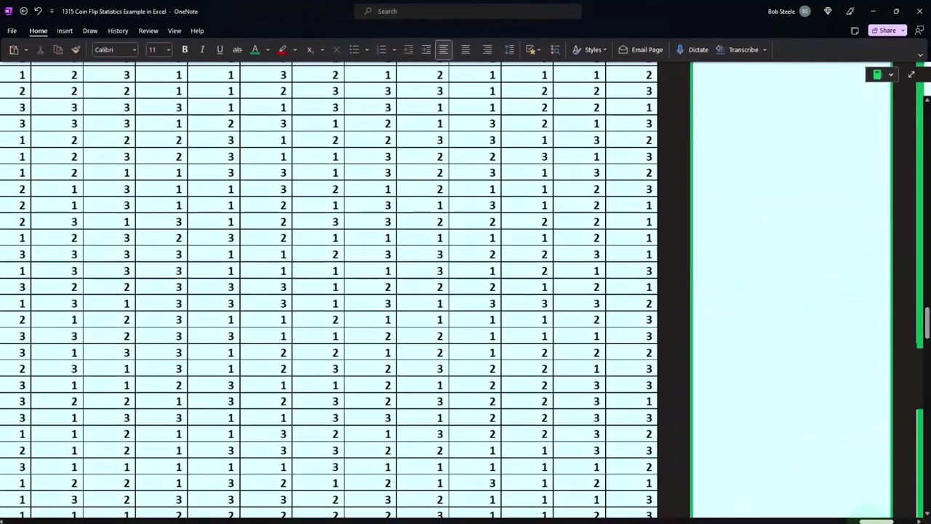
# Widen the collapsed columns to show % Heads and Expected 50% beside the coin-flip table
pyautogui.hscroll(5, 586, 314)
pyautogui.scroll(3, 586, 314)
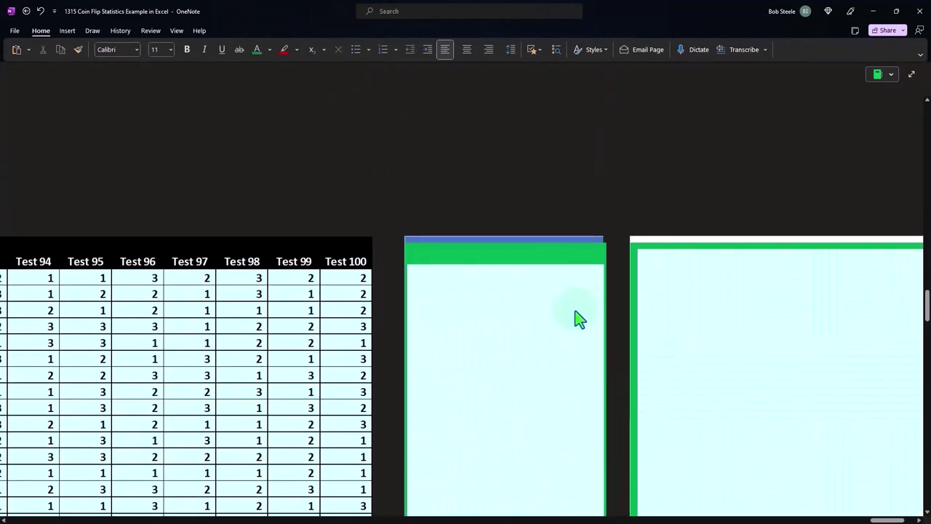
pyautogui.scroll(-2, 439, 376)
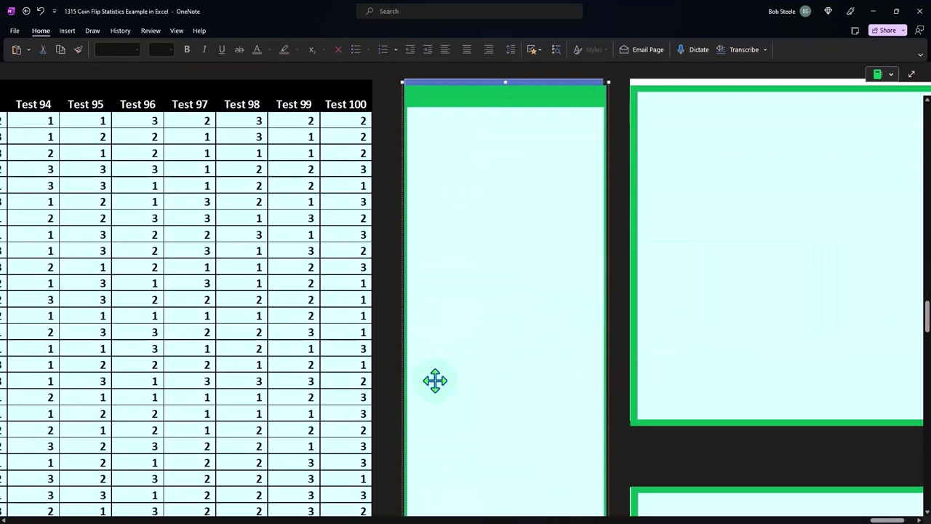
pyautogui.scroll(-3, 408, 298)
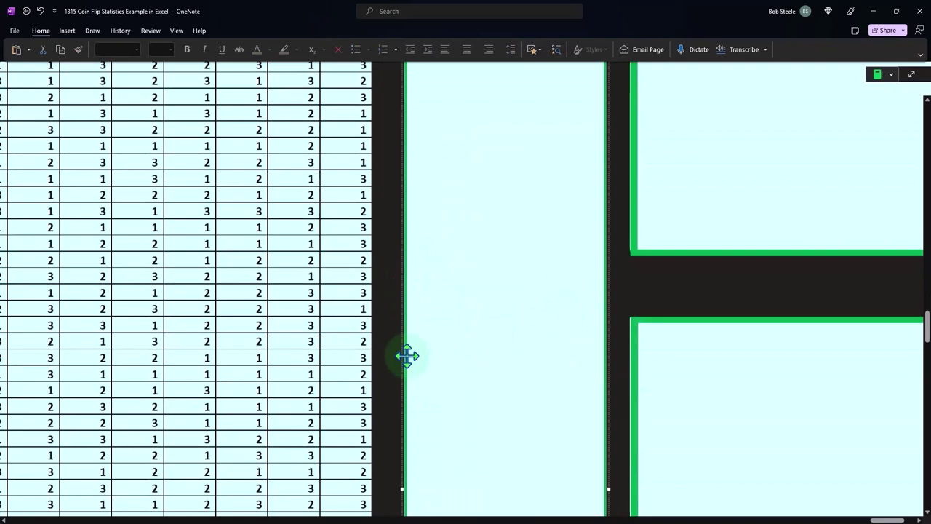
pyautogui.moveTo(406, 423); pyautogui.dragTo(491, 417)
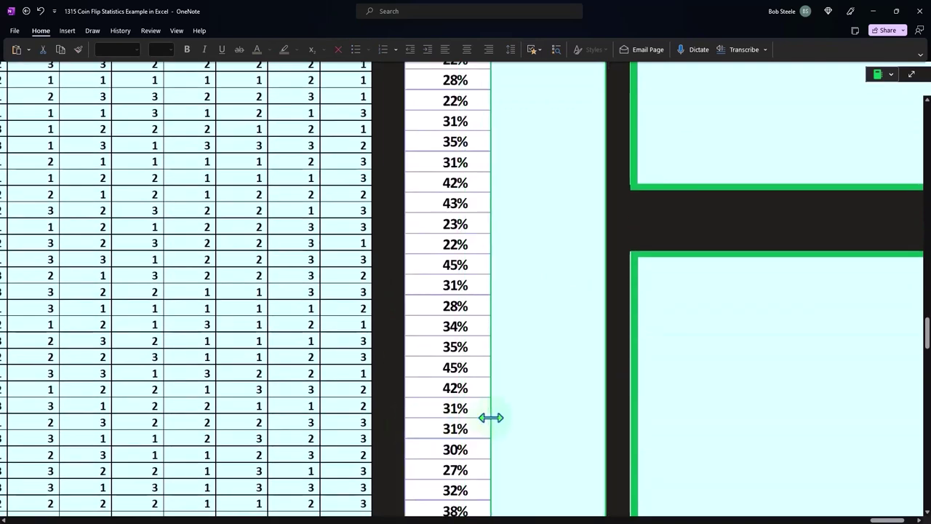
pyautogui.scroll(5, 490, 418)
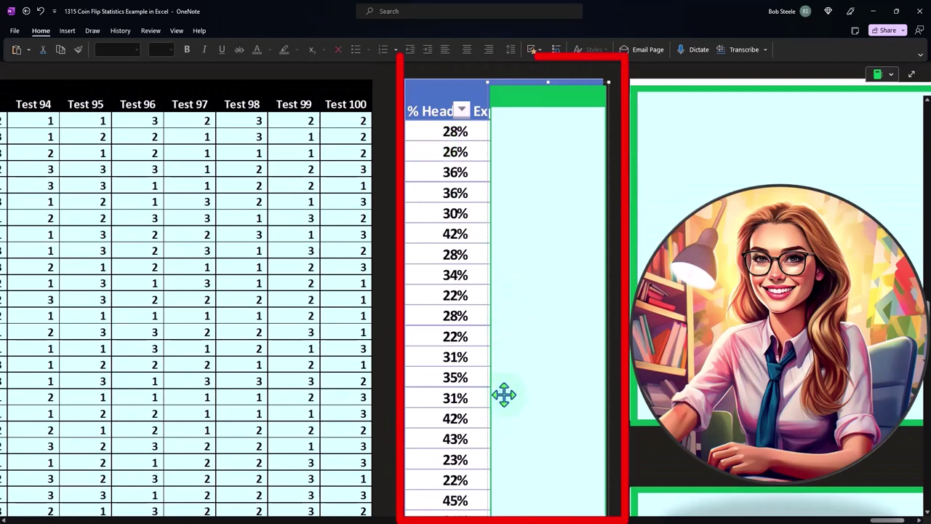
pyautogui.scroll(-3, 503, 436)
pyautogui.moveTo(484, 420); pyautogui.dragTo(545, 422)
pyautogui.scroll(3, 538, 424)
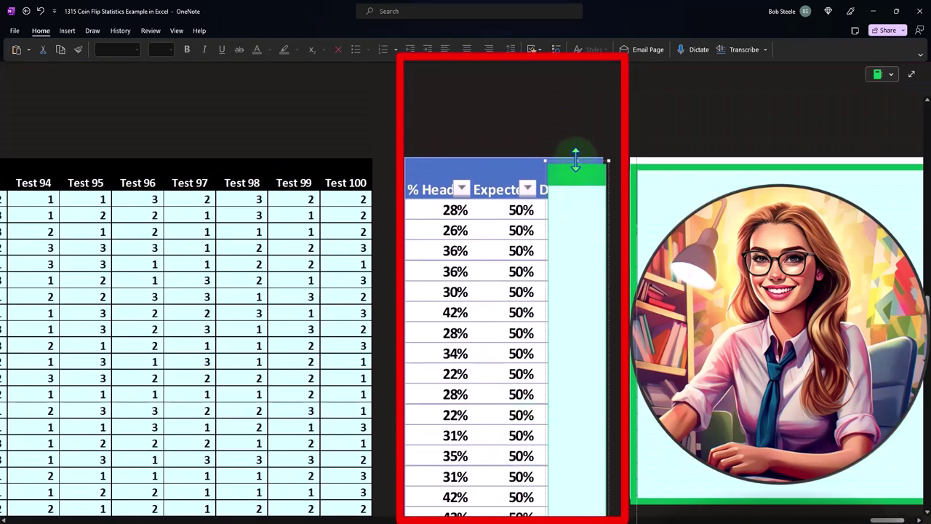
# Drag the cyan cover down to reveal Difference values like -22%, -24%, -8%, -5%
pyautogui.click(561, 229)
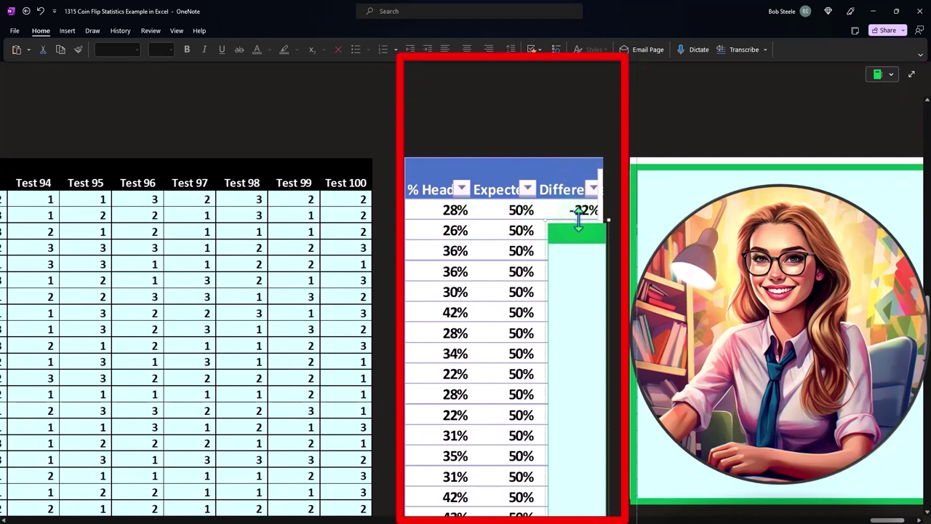
pyautogui.moveTo(578, 227); pyautogui.dragTo(582, 398)
pyautogui.scroll(-3, 578, 393)
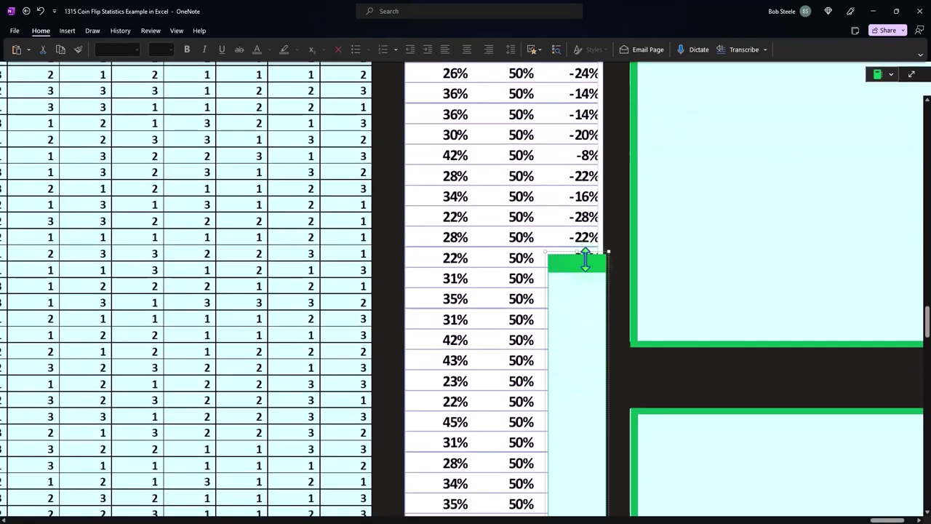
pyautogui.moveTo(586, 258); pyautogui.dragTo(574, 408)
pyautogui.scroll(-4, 574, 306)
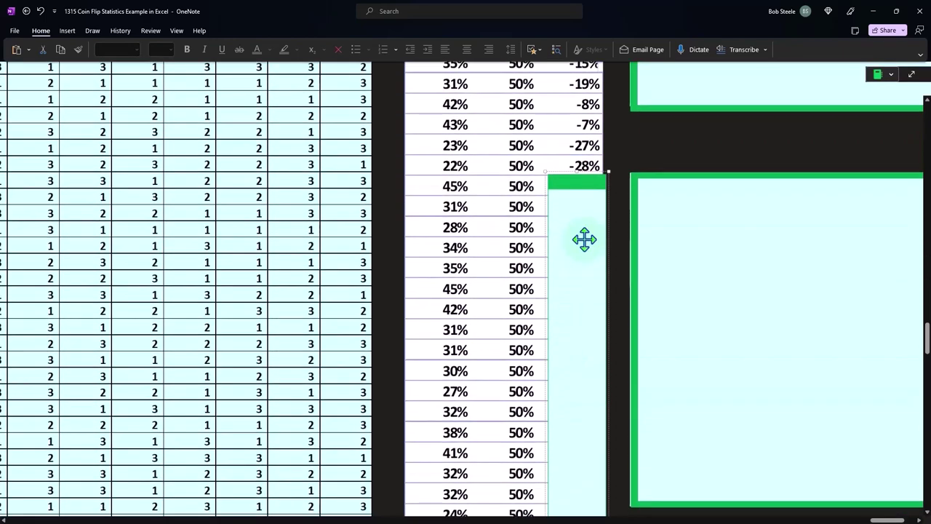
pyautogui.moveTo(580, 182); pyautogui.dragTo(580, 370)
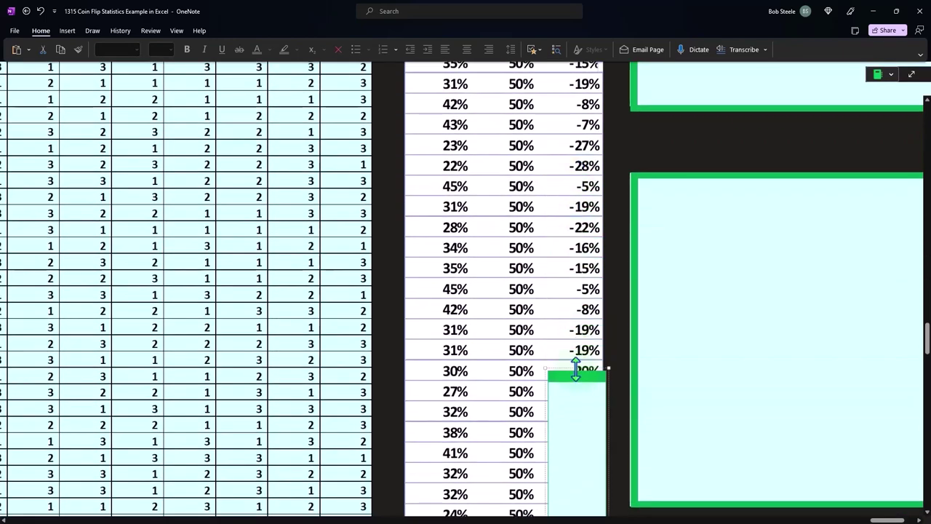
pyautogui.scroll(-3, 572, 311)
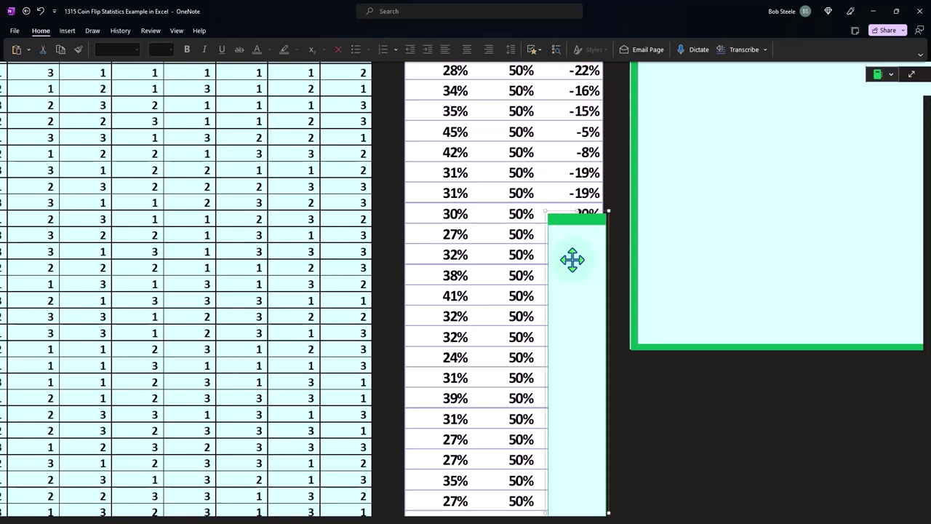
# Reveal the -20% difference for the 30% row and show the Heads Not Fair histogram
pyautogui.moveTo(576, 211); pyautogui.dragTo(575, 222)
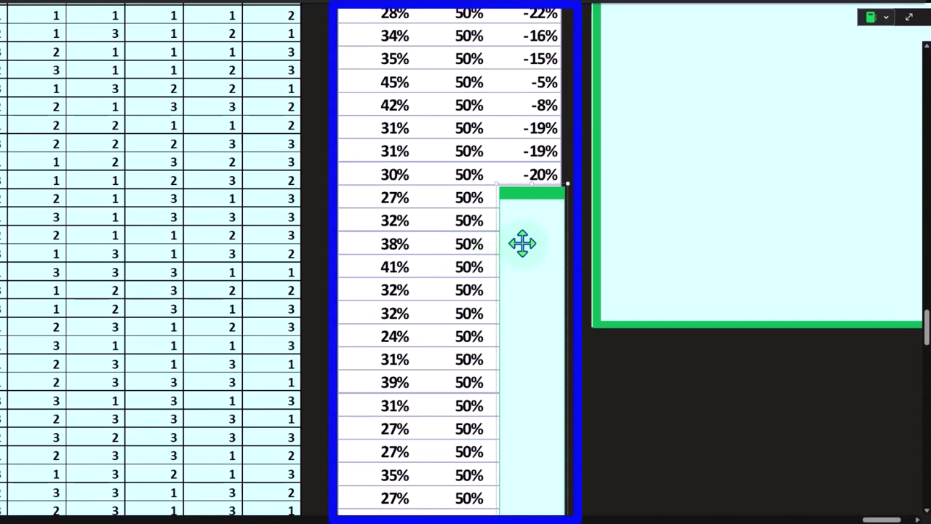
pyautogui.scroll(7, 522, 243)
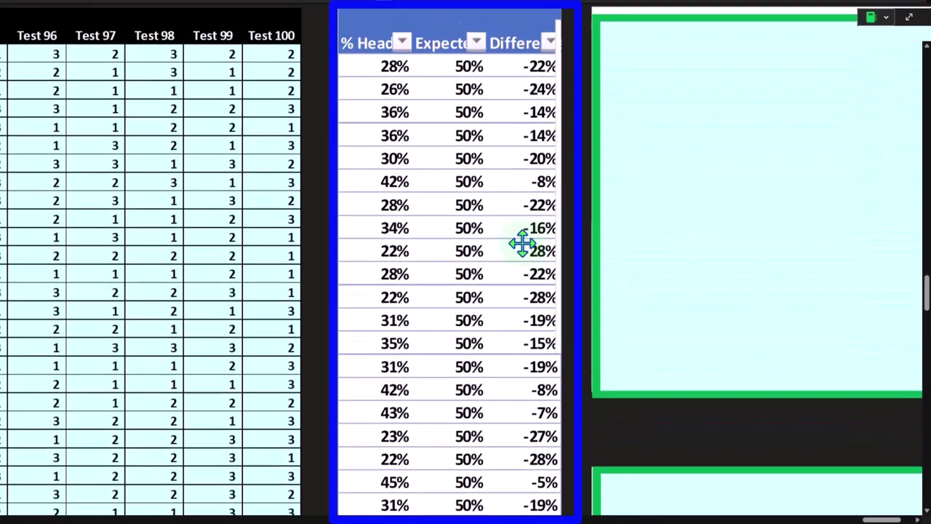
pyautogui.scroll(5, 523, 243)
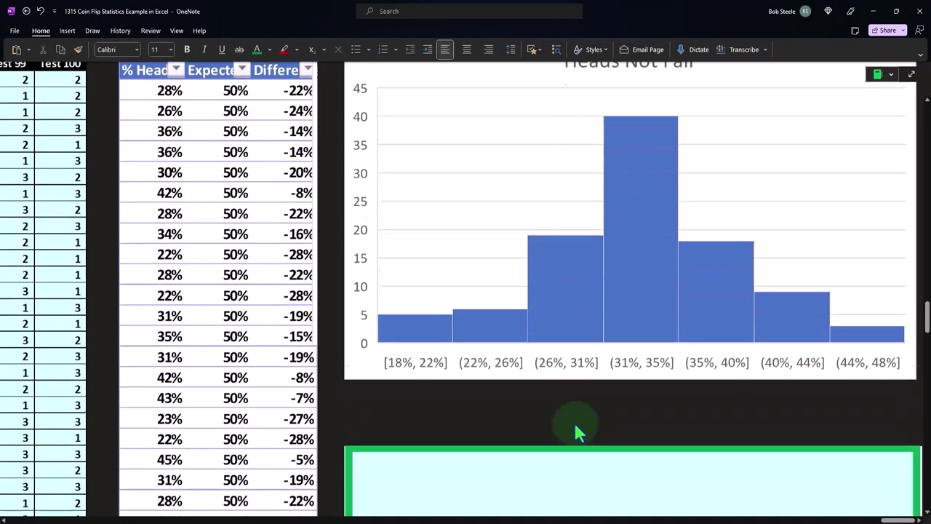
# Remove the green cover to reveal the Heads 1 histogram, 29%–66%, peaking at 48–52%
pyautogui.scroll(-3, 577, 430)
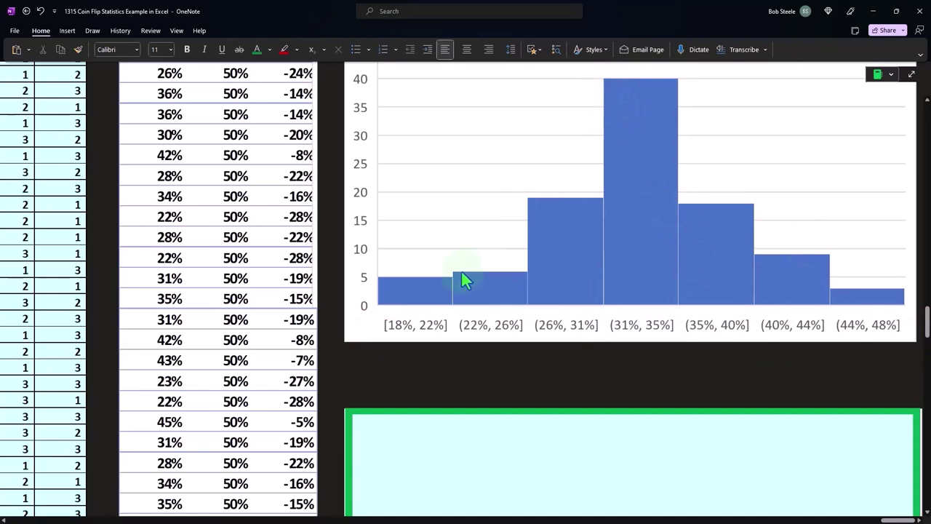
pyautogui.scroll(-3, 455, 277)
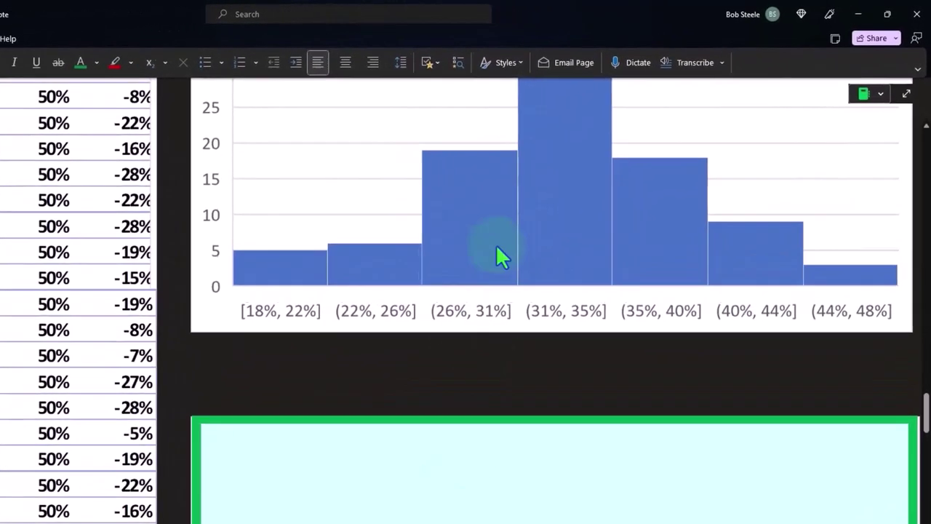
pyautogui.click(553, 437)
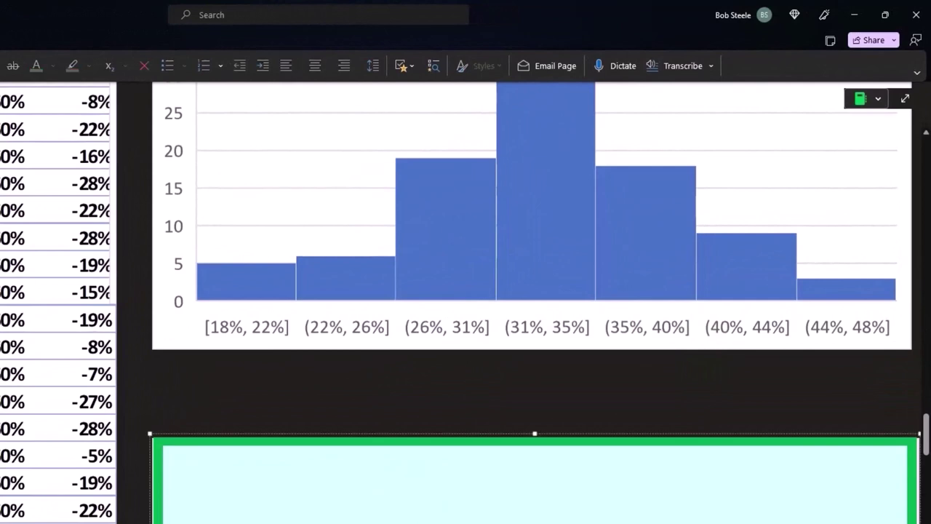
pyautogui.scroll(-5, 626, 495)
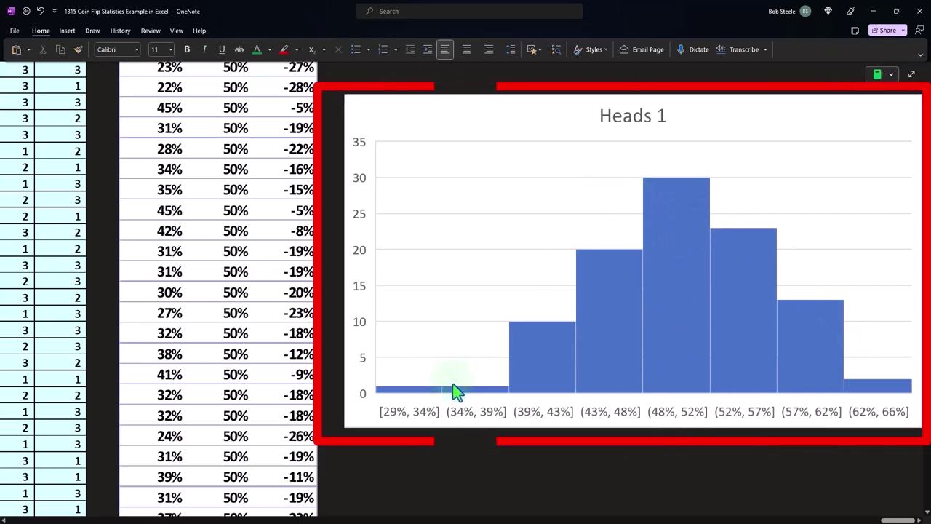
# Scroll back up and select the Heads Not Fair histogram beside the % Heads table
pyautogui.scroll(3, 450, 382)
pyautogui.scroll(3, 455, 391)
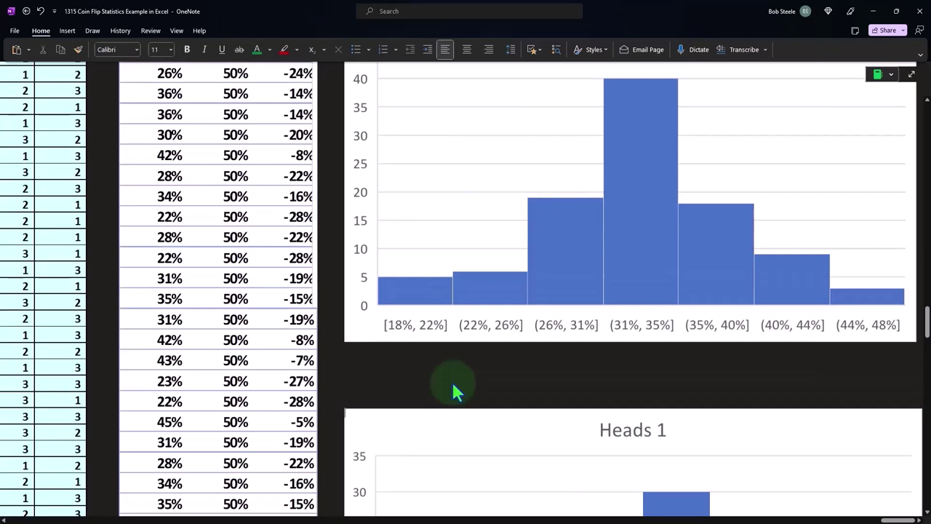
pyautogui.scroll(3, 453, 391)
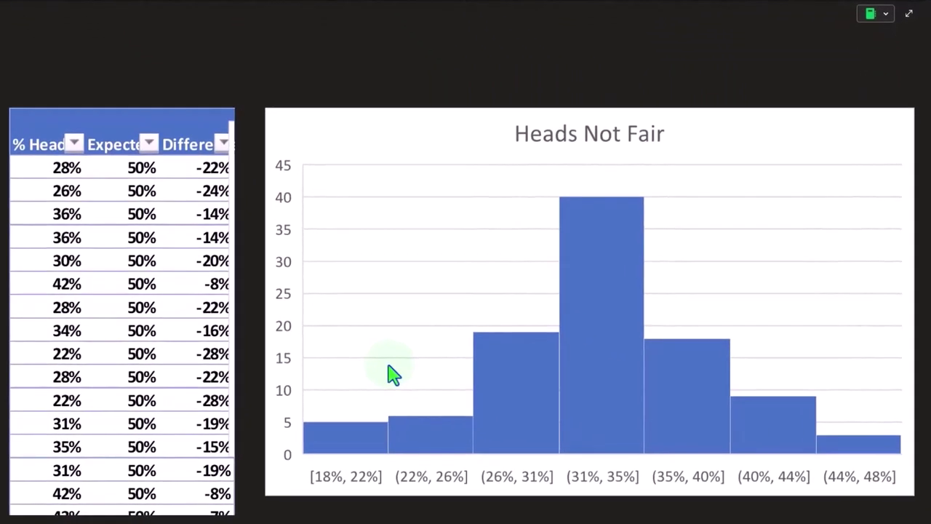
pyautogui.click(295, 346)
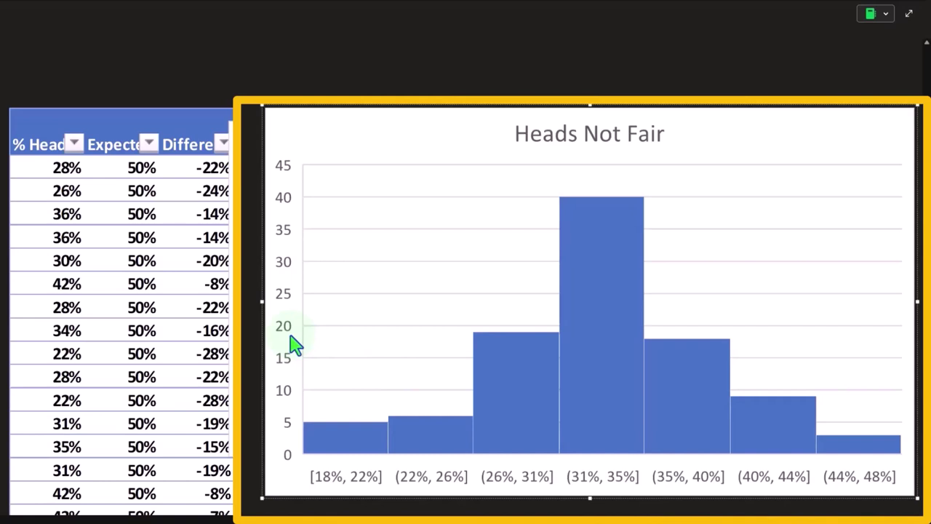